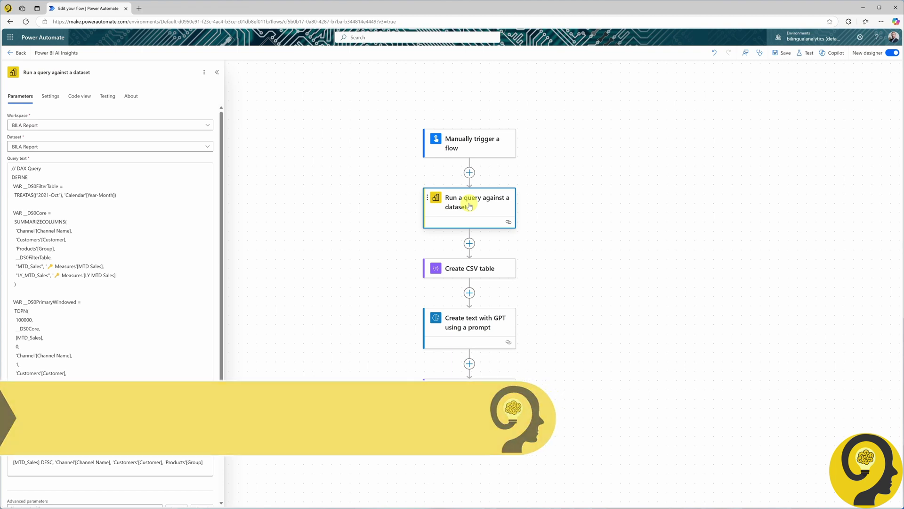
click(467, 270)
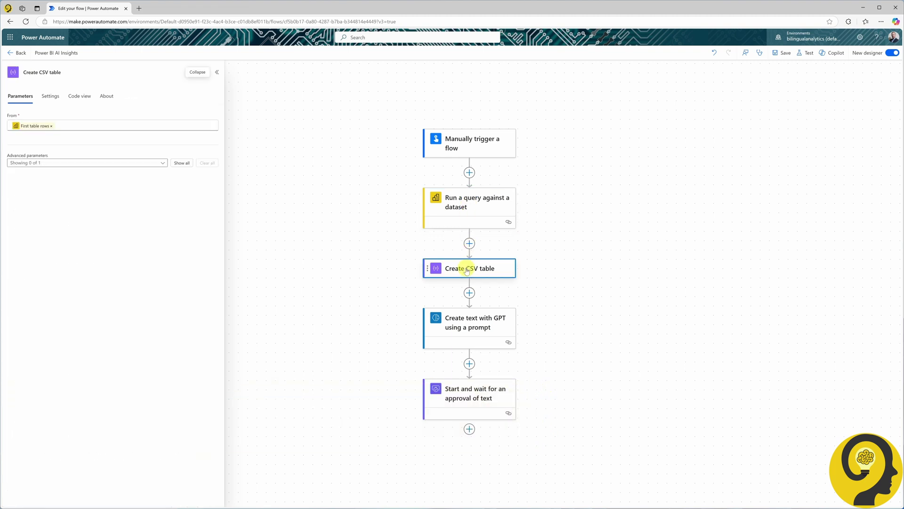
click(471, 325)
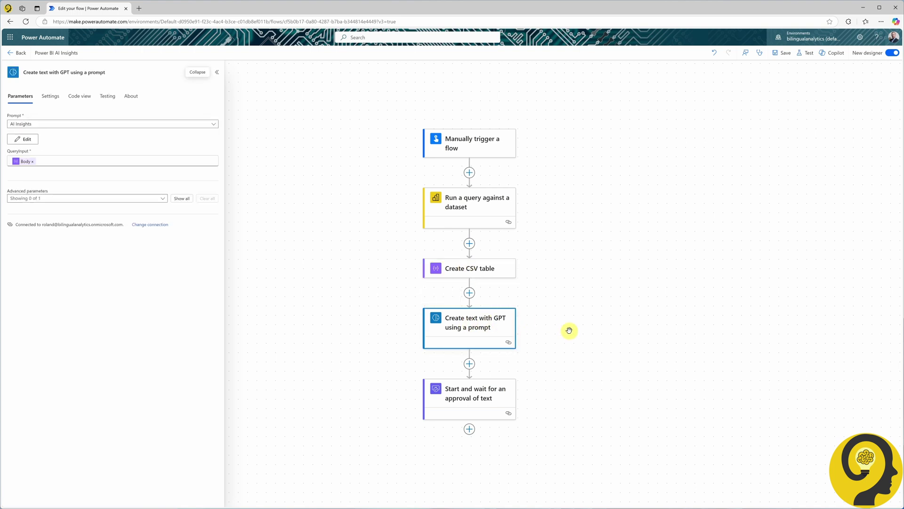
click(478, 396)
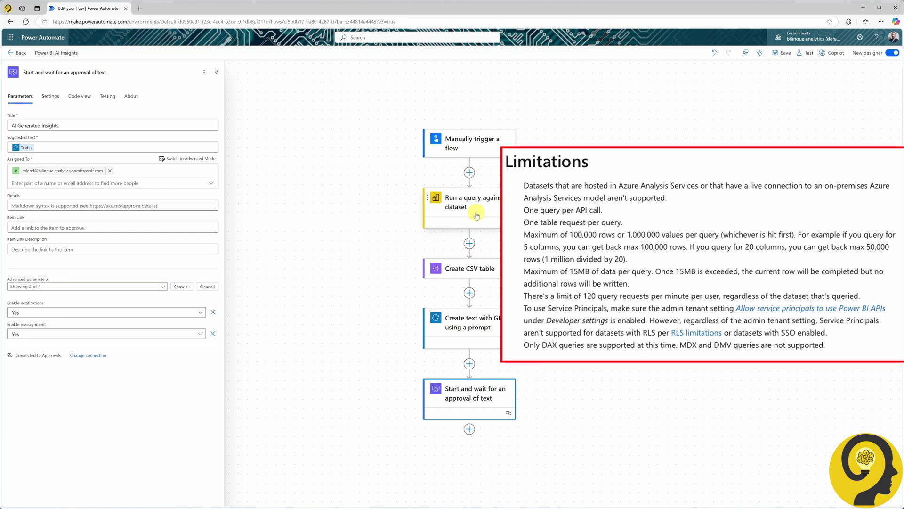
click(436, 198)
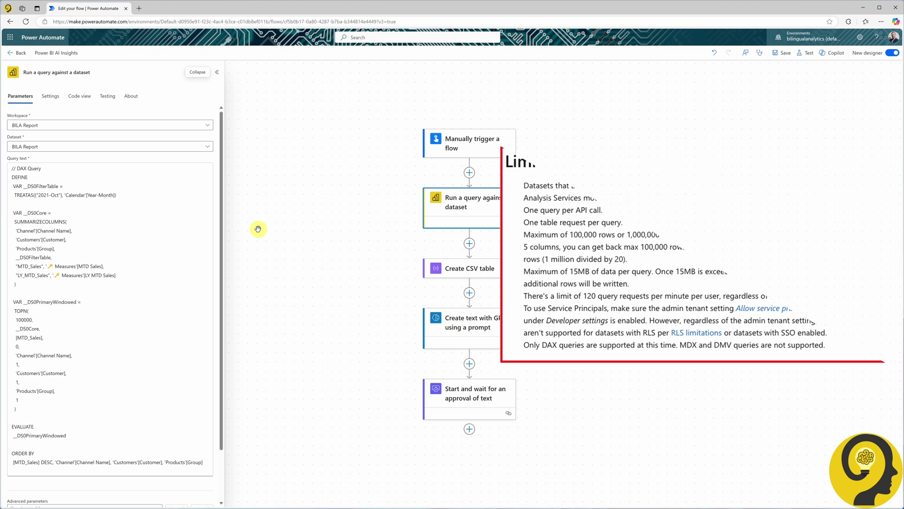
Add a parallel Power BI 'Run a query against a dataset' action beside the existing query step
click(471, 173)
click(507, 173)
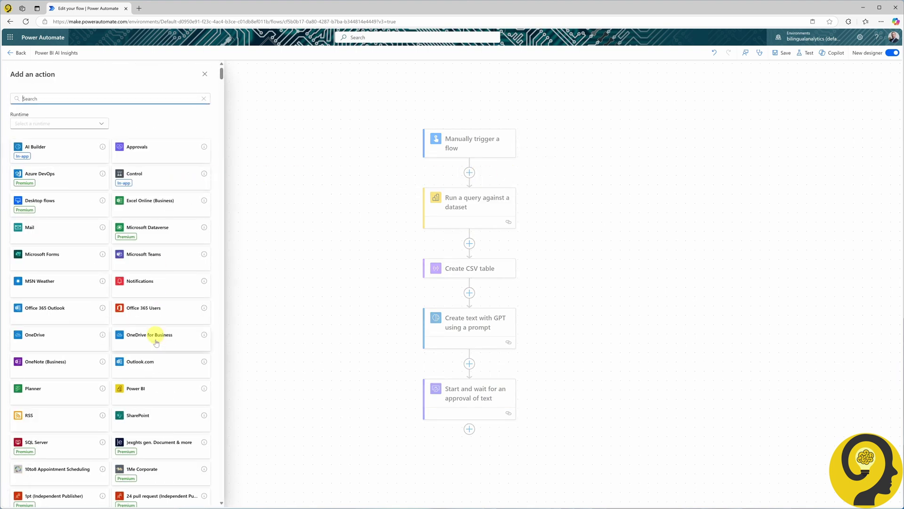
click(148, 391)
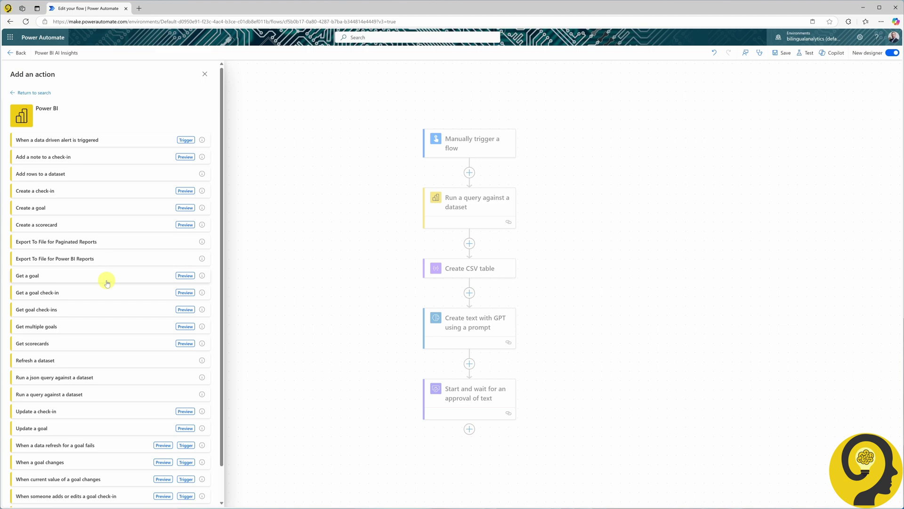
click(62, 394)
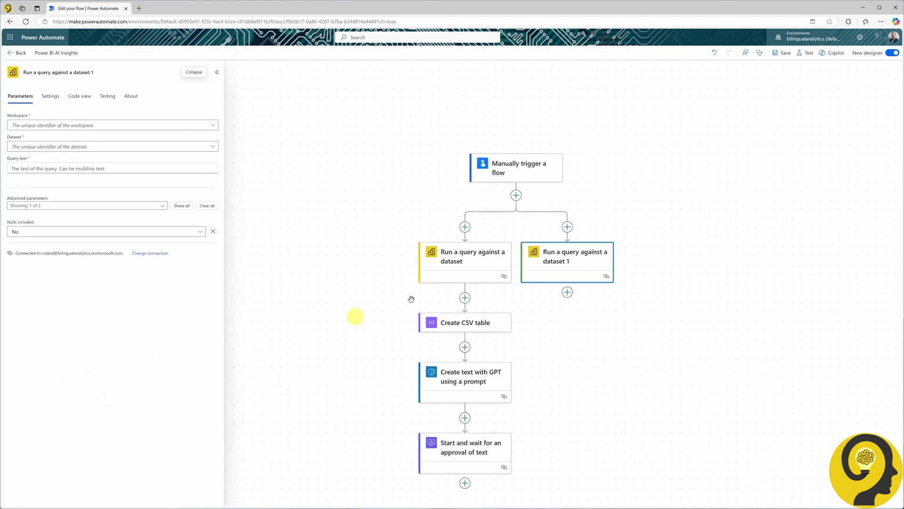
drag(579, 343, 536, 291)
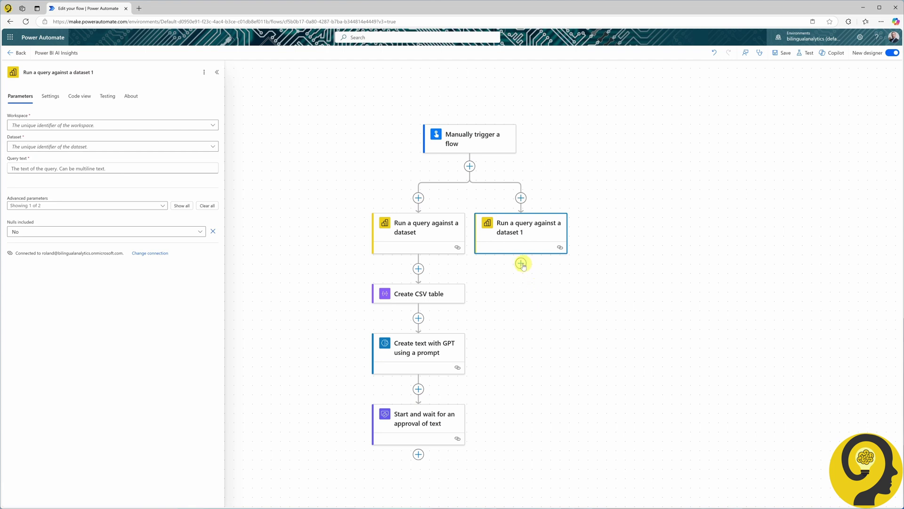
Rename the original query step 'Customer Query' and the new one 'Product Query'
click(395, 216)
click(76, 72)
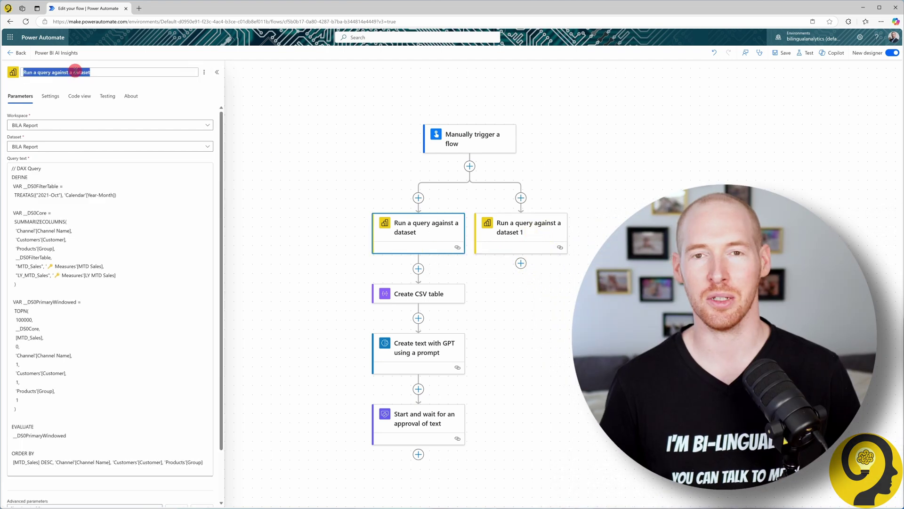
text(Customer Query)
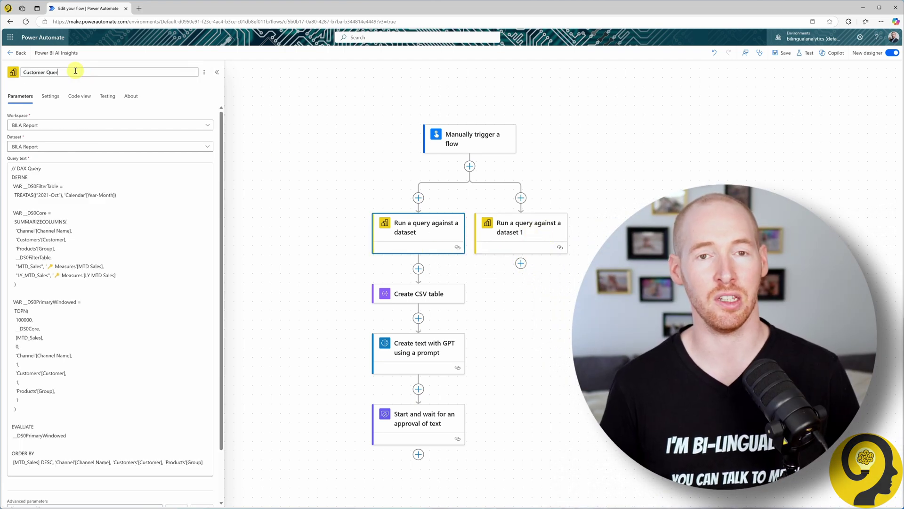
click(495, 222)
click(120, 70)
text(Product Query)
Copy the Customer Query DAX into Product Query and select BILA Report as workspace and dataset
click(442, 230)
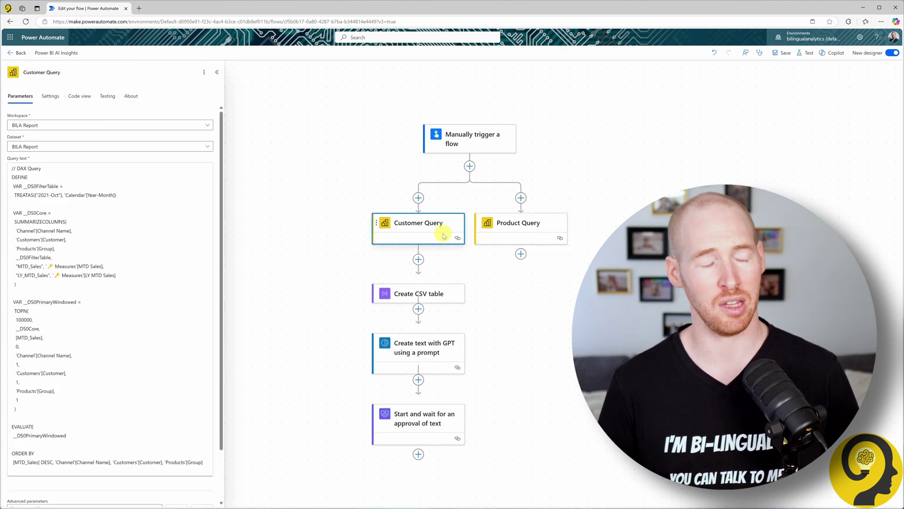
click(139, 230)
key(ctrl+a)
click(545, 226)
click(69, 172)
key(ctrl+v)
click(210, 125)
click(240, 162)
click(209, 147)
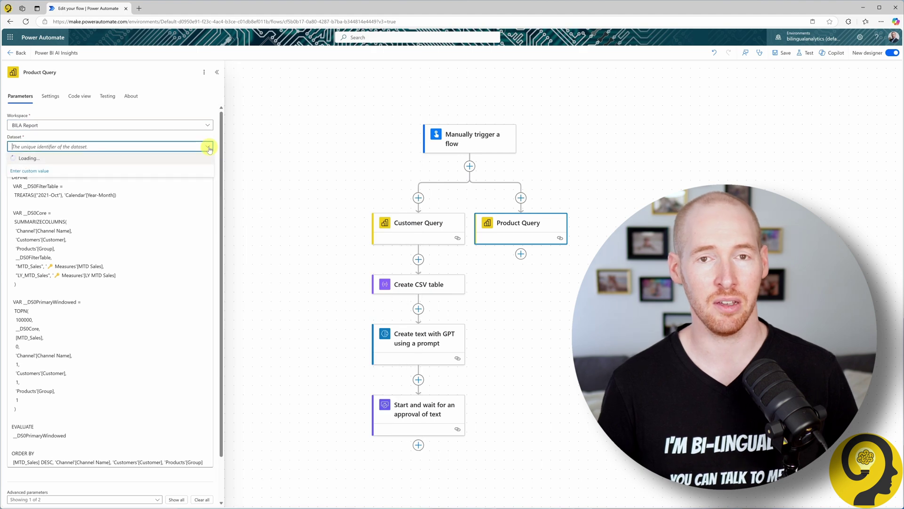
click(154, 179)
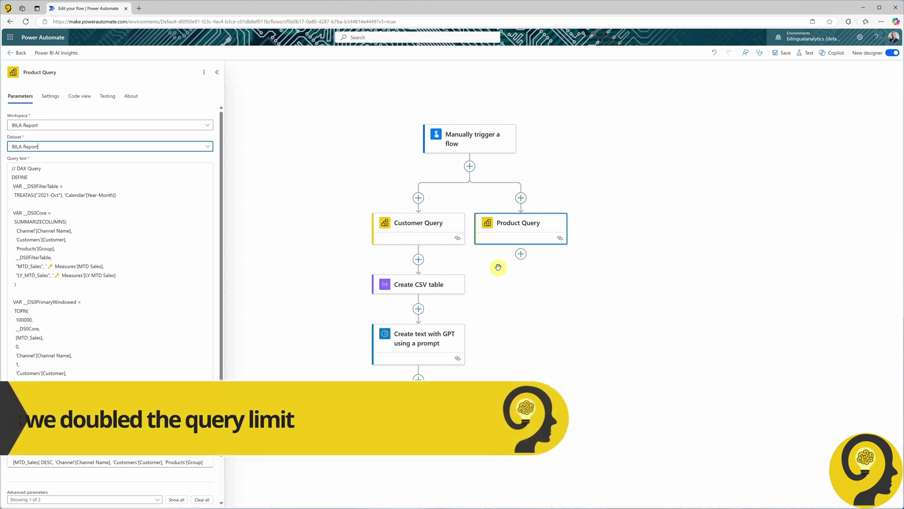
Add a Create CSV table step under Product Query from First table rows, named 'CSV Table - Products'
click(521, 254)
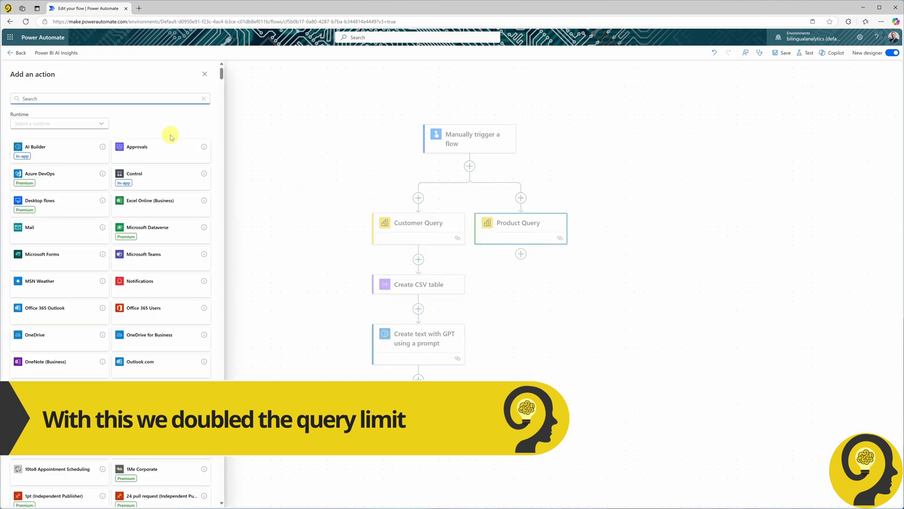
click(118, 98)
text(data operation)
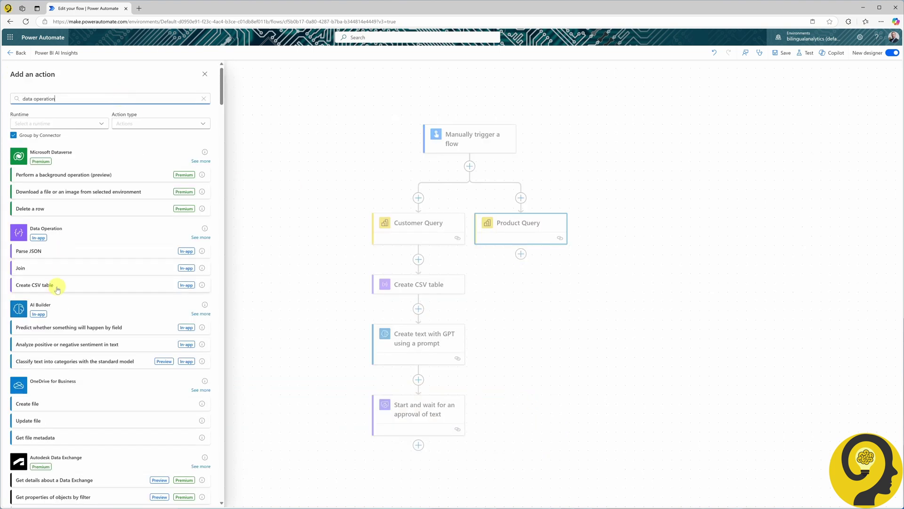
click(56, 284)
click(219, 120)
click(271, 172)
click(90, 70)
key(ctrl+a)
text(CSV T)
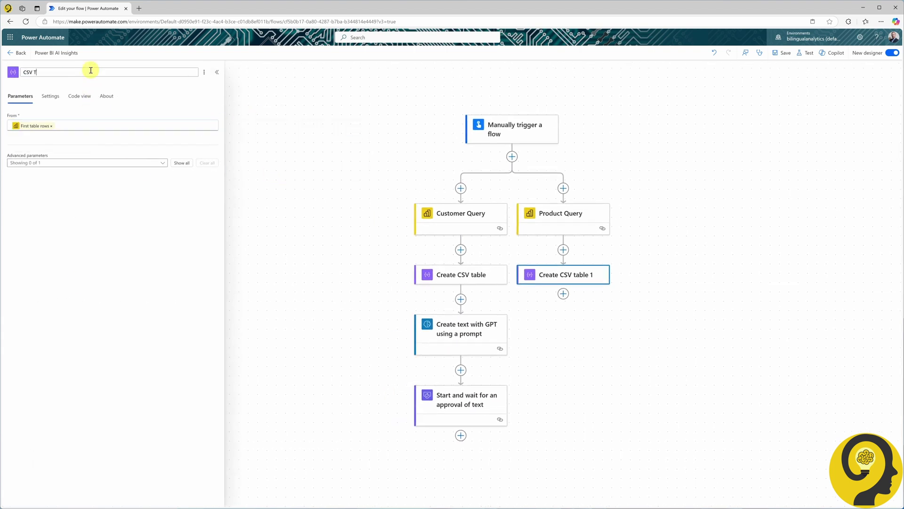
text(able - Products)
Rename the original CSV table step to 'CSV Table - Customers'
click(461, 274)
click(72, 72)
key(ctrl+a)
text(CSV Table)
key(BackSpace)
key(BackSpace)
key(BackSpace)
key(BackSpace)
text(able - Customers)
key(Return)
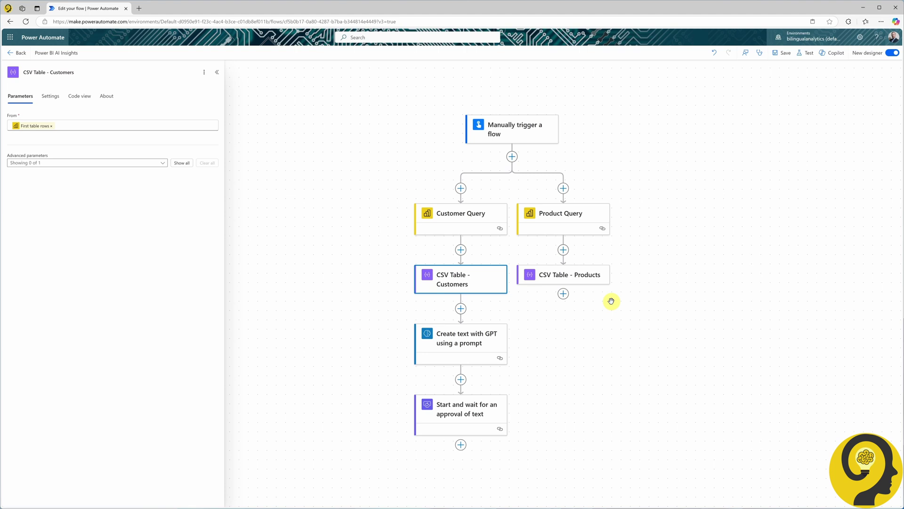
Insert a text input named Product_Input after QueryInput in the AI Insights prompt and save it
click(486, 347)
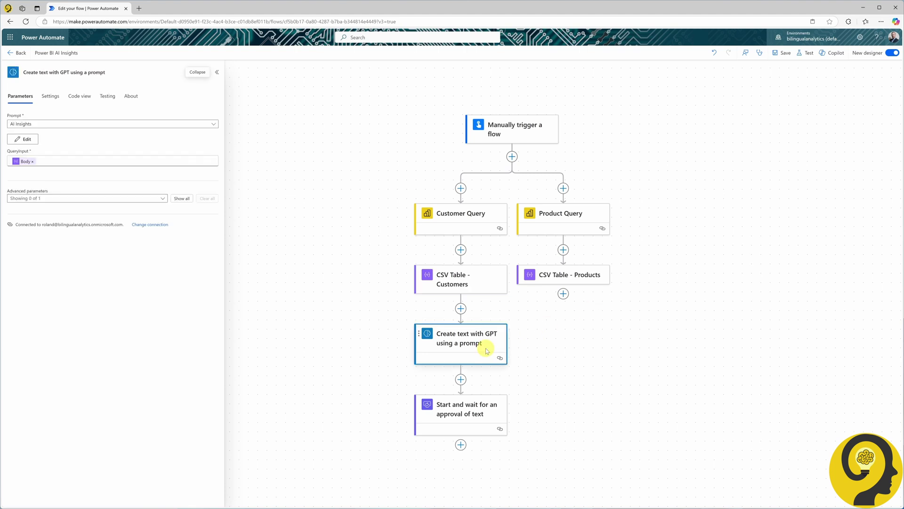
click(26, 139)
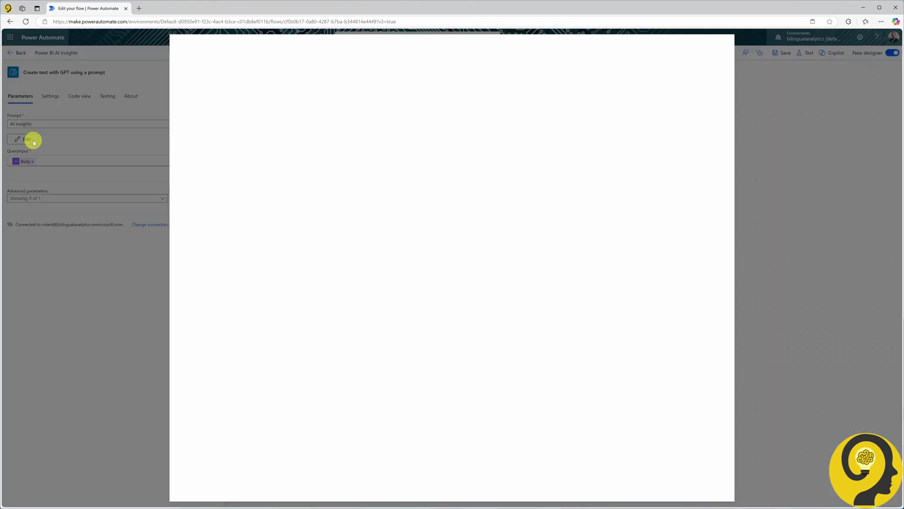
click(338, 89)
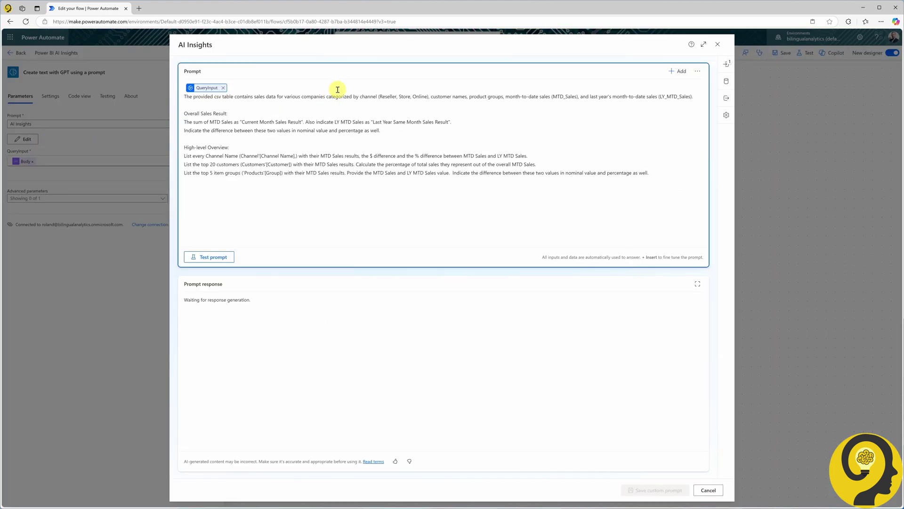
text(/)
click(243, 111)
text(P)
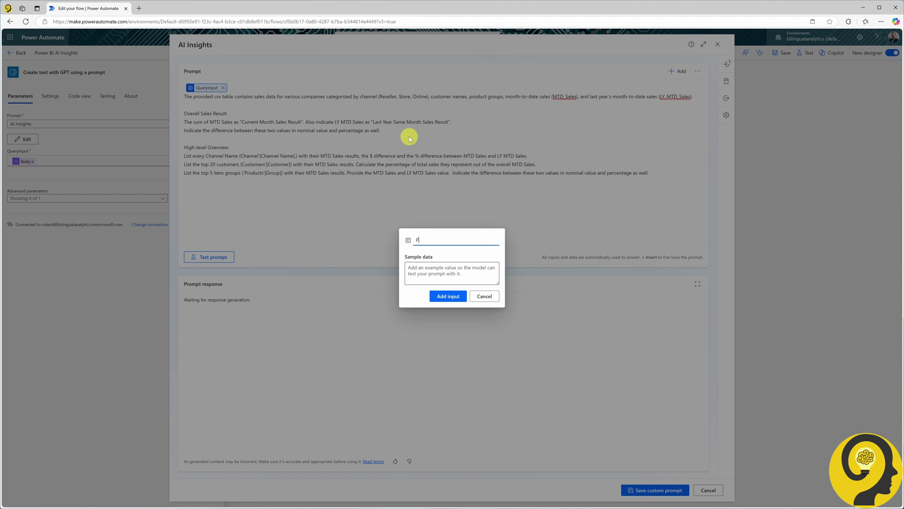
text(roduct Input)
click(448, 296)
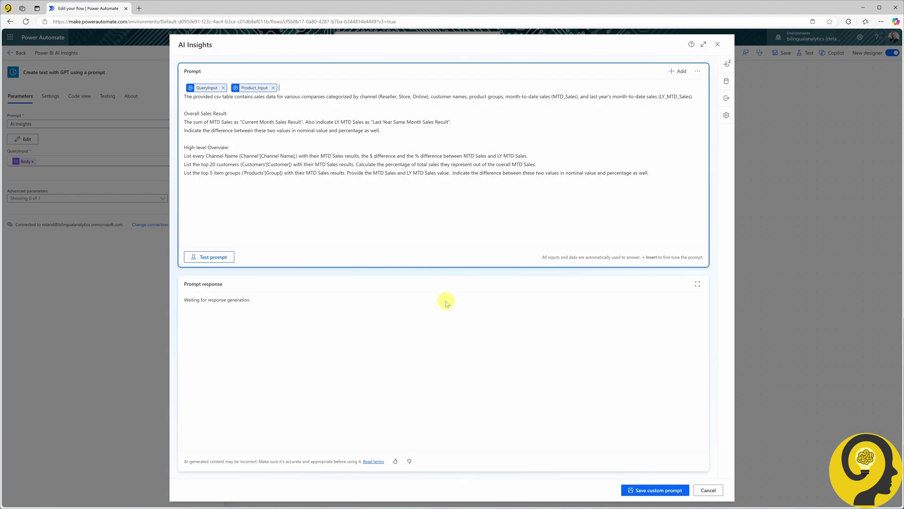
click(647, 491)
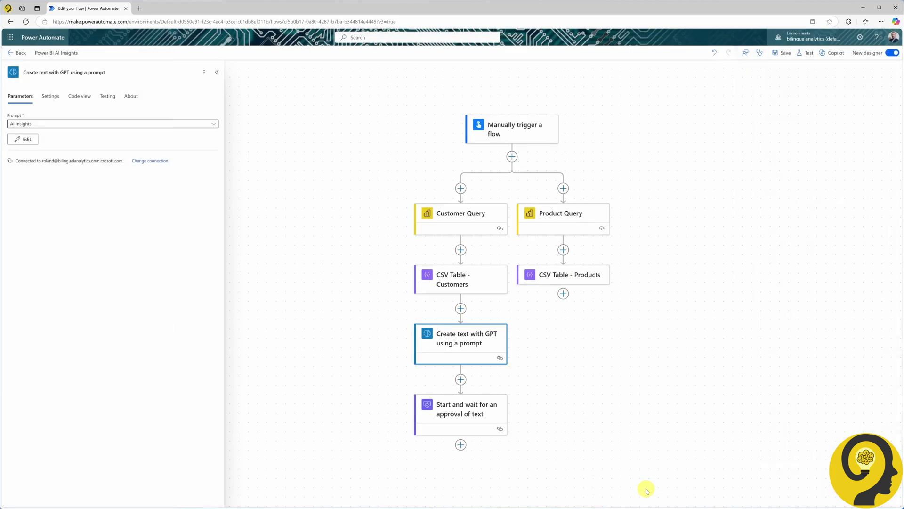
Check Product_Input's dynamic content choices, then view the GPT step's run-after settings
click(92, 161)
click(218, 161)
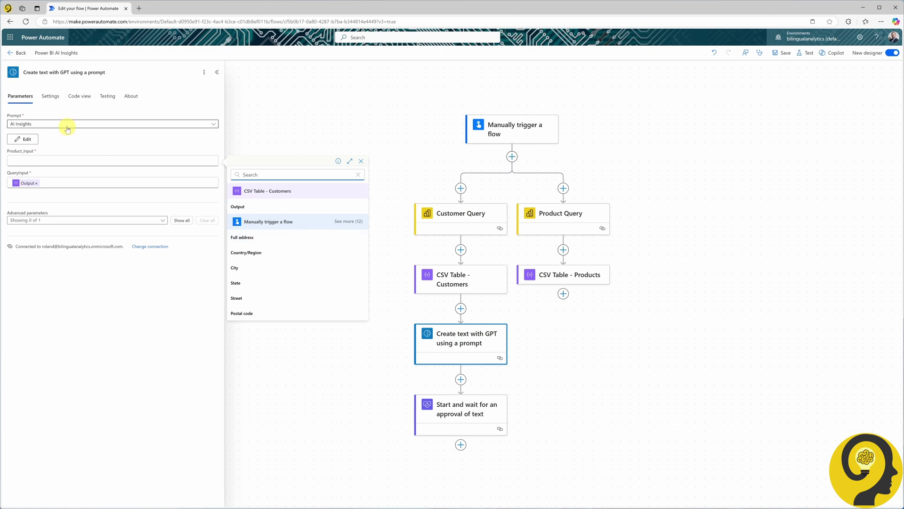
click(51, 97)
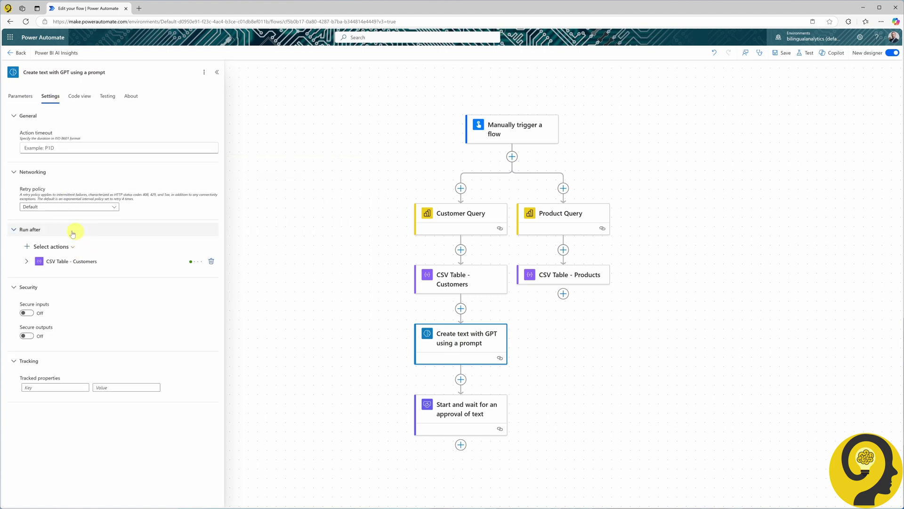
Tick CSV Table - Products in the GPT step's Run after action list
click(58, 246)
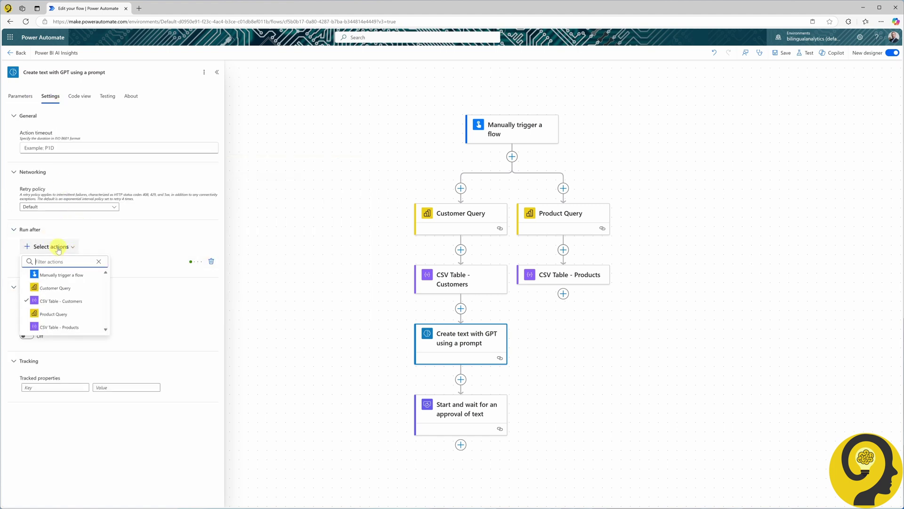
click(73, 328)
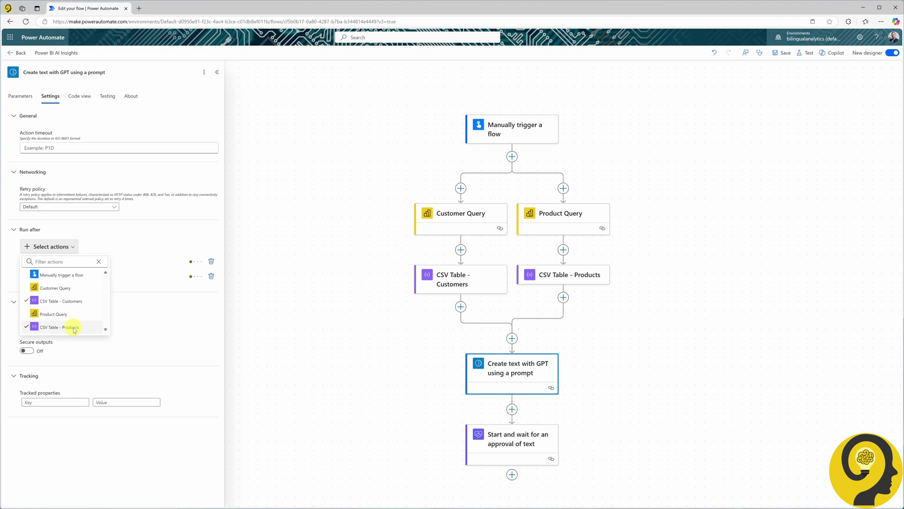
click(130, 248)
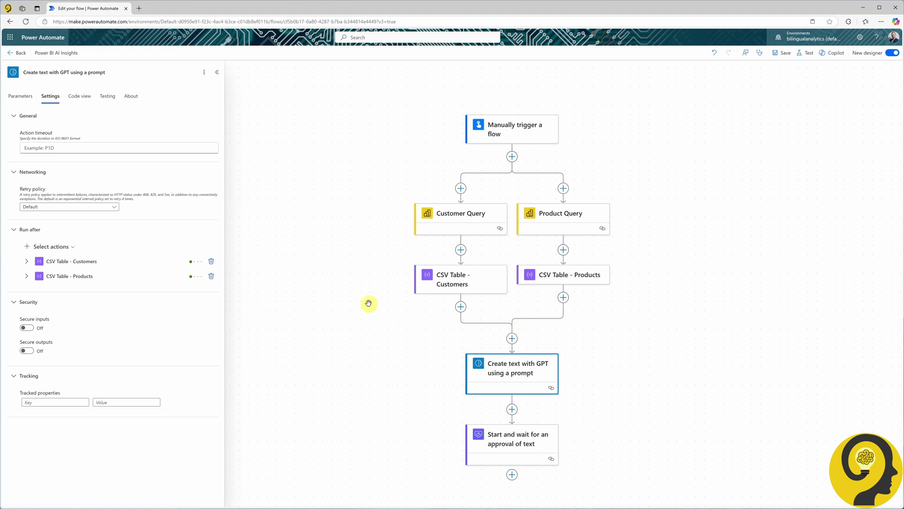
Set Product_Input to the CSV Table - Products output
click(20, 96)
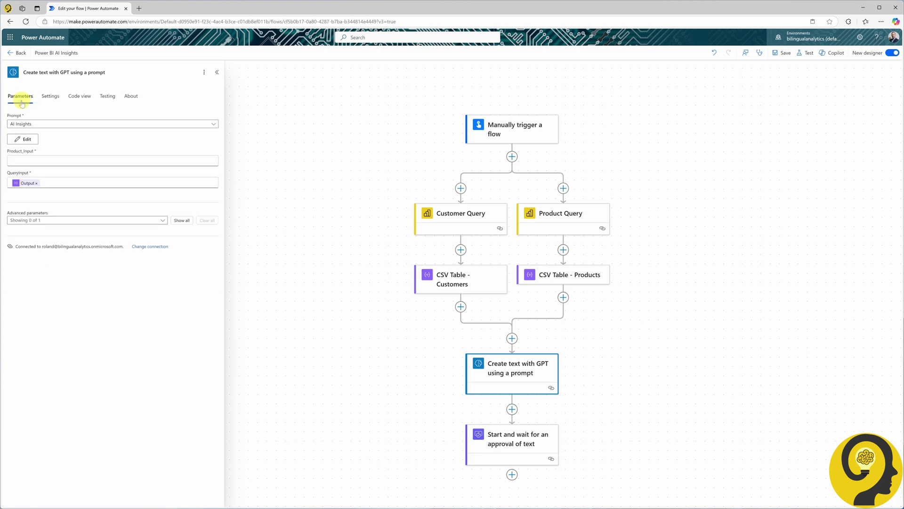
click(27, 159)
click(219, 156)
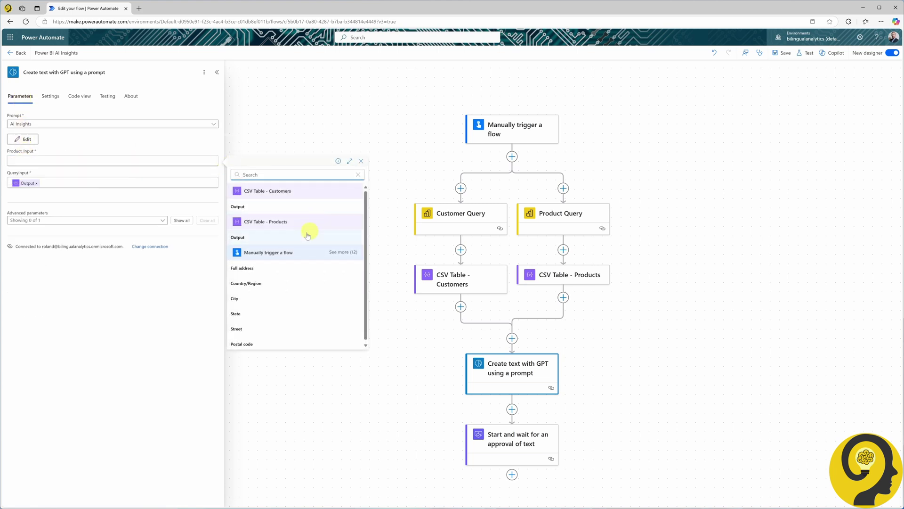
click(260, 238)
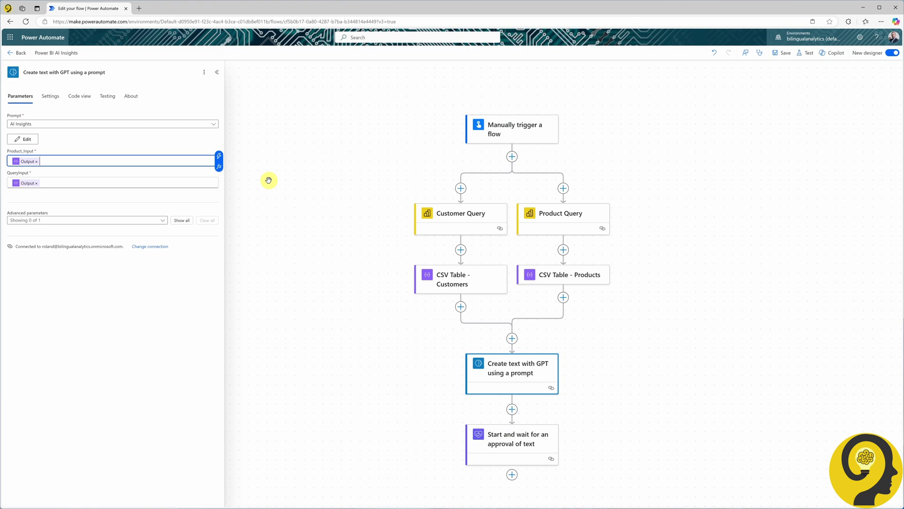
Expand both run-after entries to confirm each is set to 'Is successful'
click(53, 96)
click(26, 276)
click(26, 261)
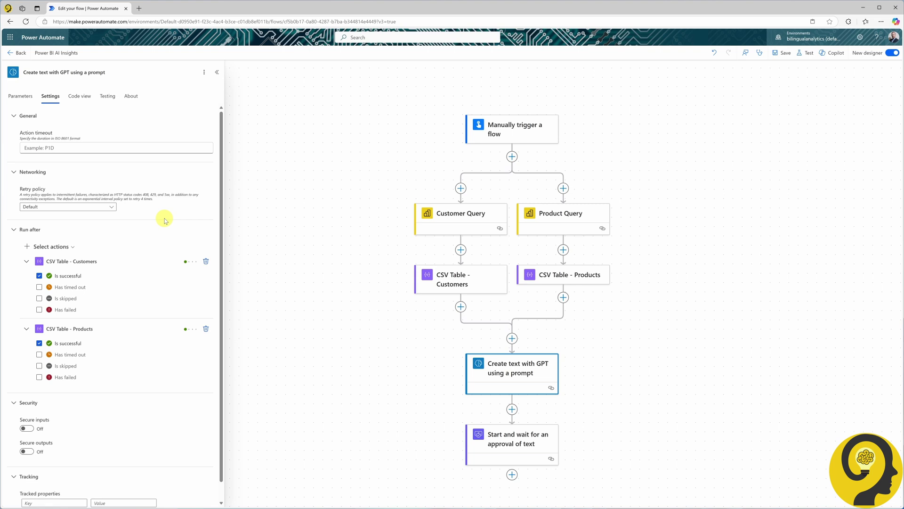
Add a Power BI 'Run a query against a dataset' step below the trigger named 'Channel Query'
click(512, 157)
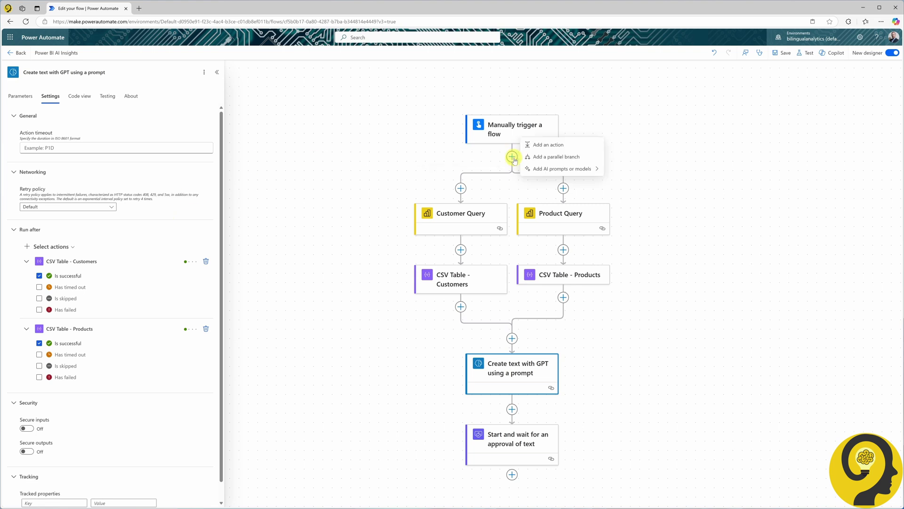
click(537, 150)
click(160, 398)
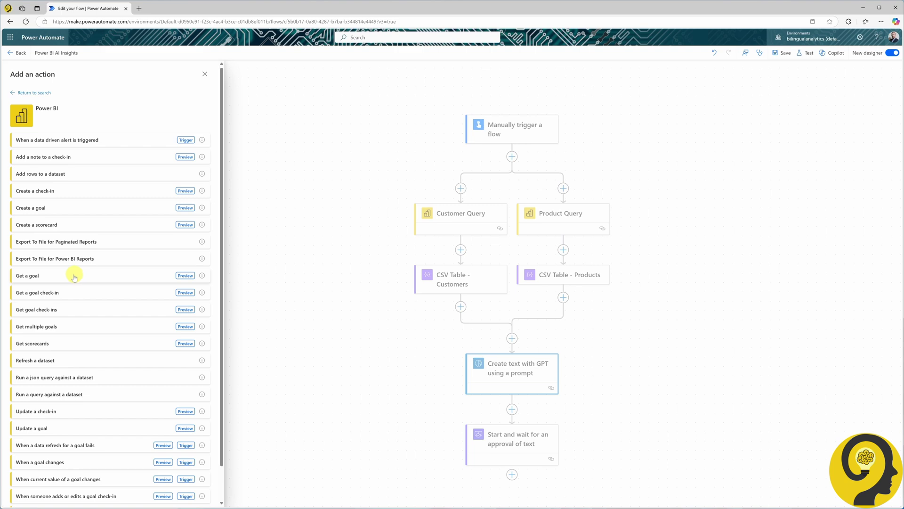
click(72, 276)
click(72, 74)
text(Channel Query)
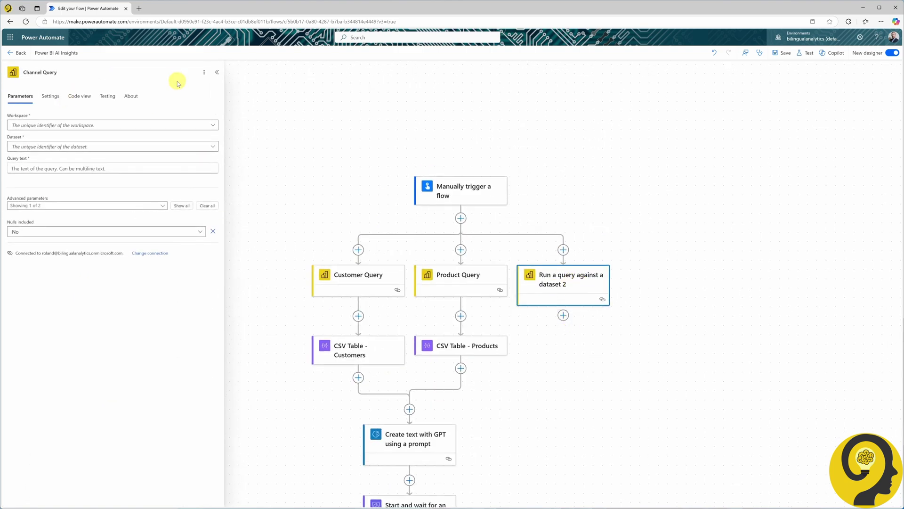
click(616, 337)
Add a Create CSV table step under Channel Query named 'CSV Table - Channel'
scroll(616, 337, down, 2)
click(560, 258)
text(data operation)
click(58, 287)
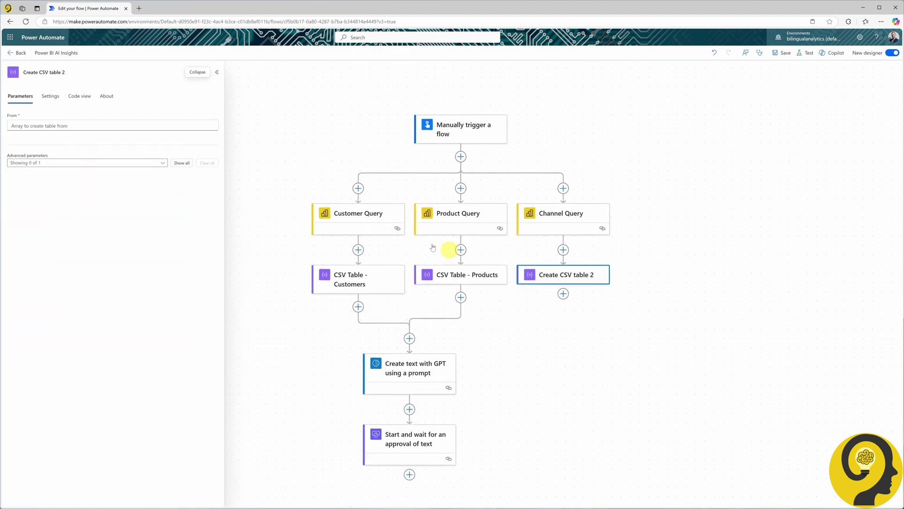
triple_click(83, 72)
text(CSV Table - Channel)
click(435, 366)
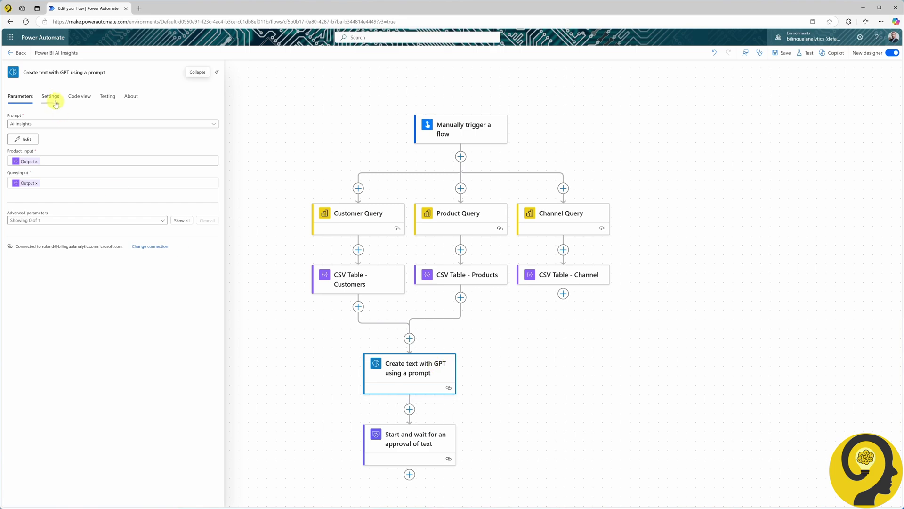